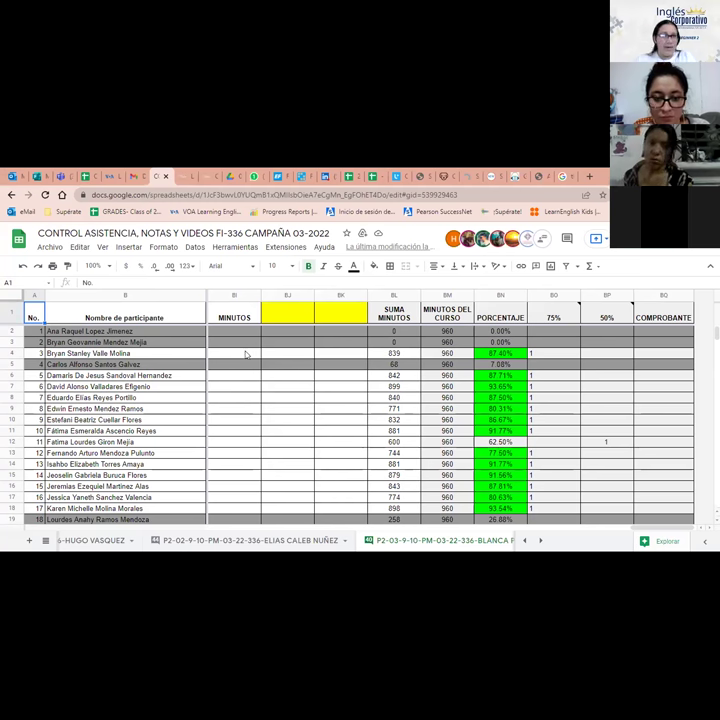
Step: Enter 1 in the MINUTOS column for participants 3 and 5 (BI4 and BI6), skipping the greyed-out participant 4
left_click(245, 354)
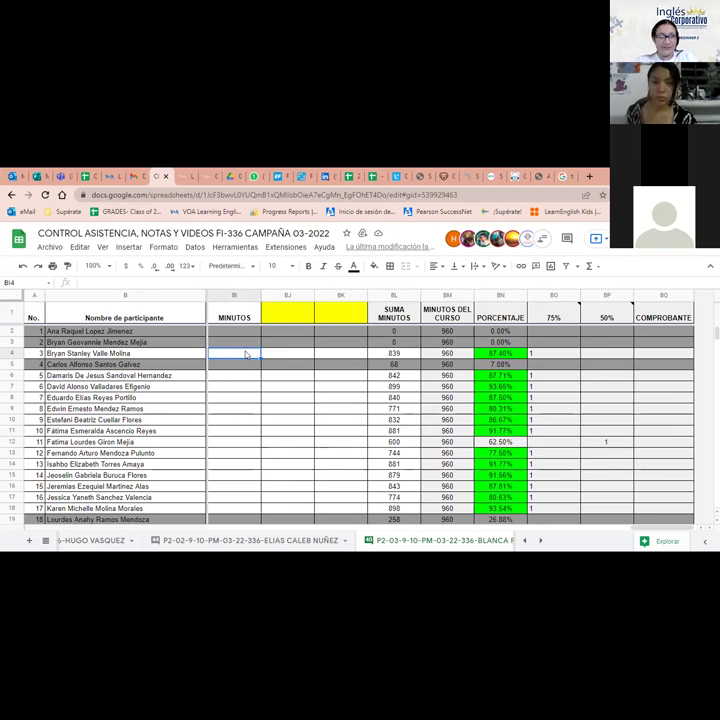
type("1")
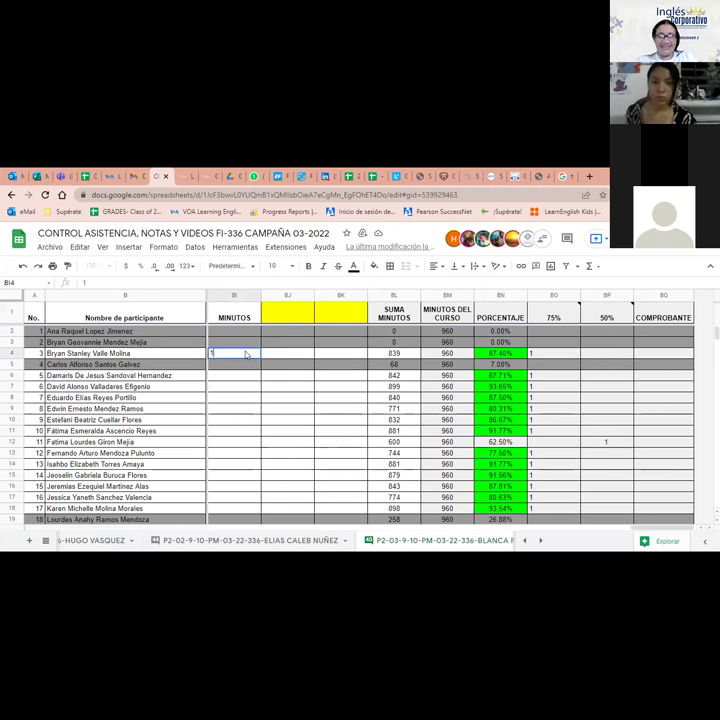
key("Return")
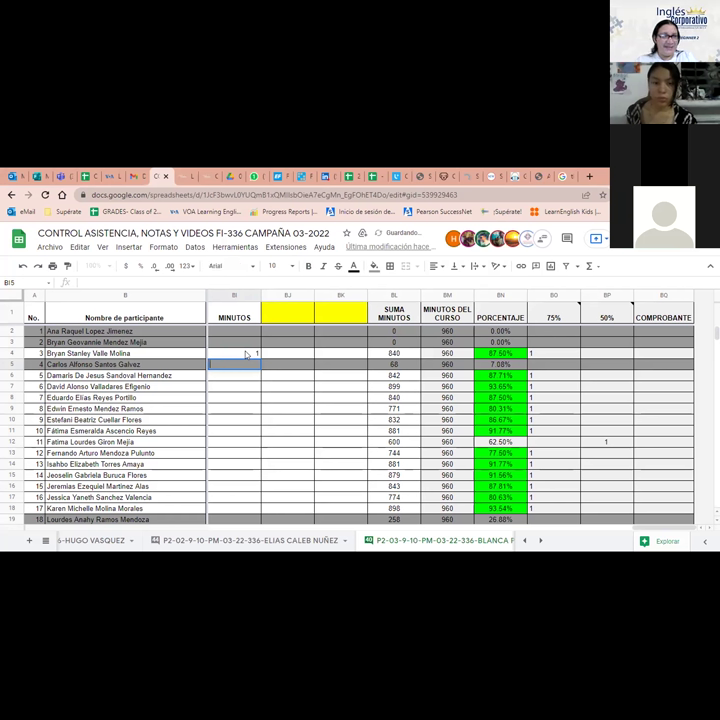
key("Down")
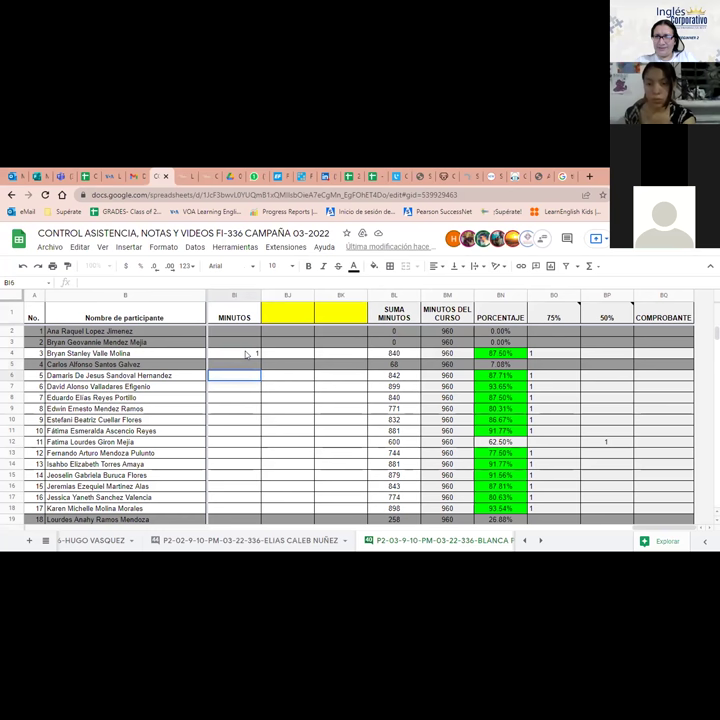
type("1")
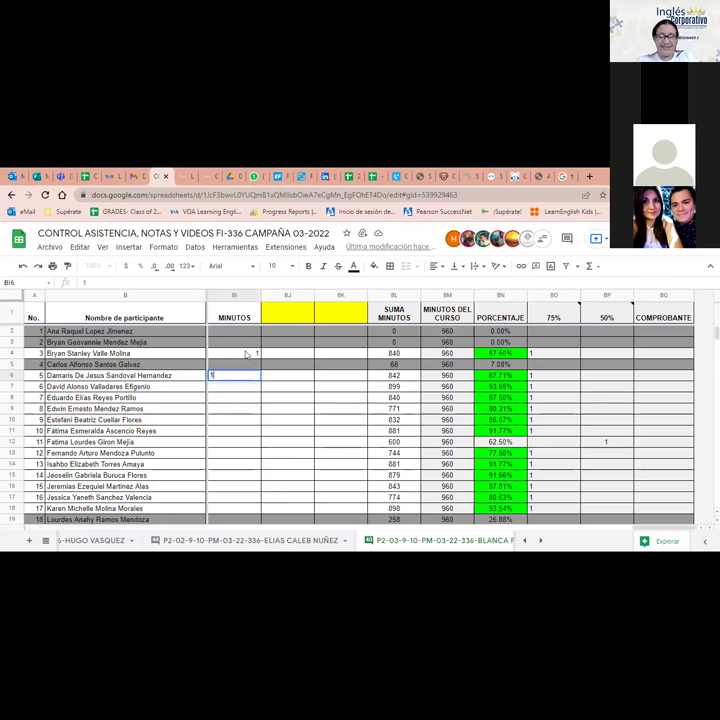
key("Return")
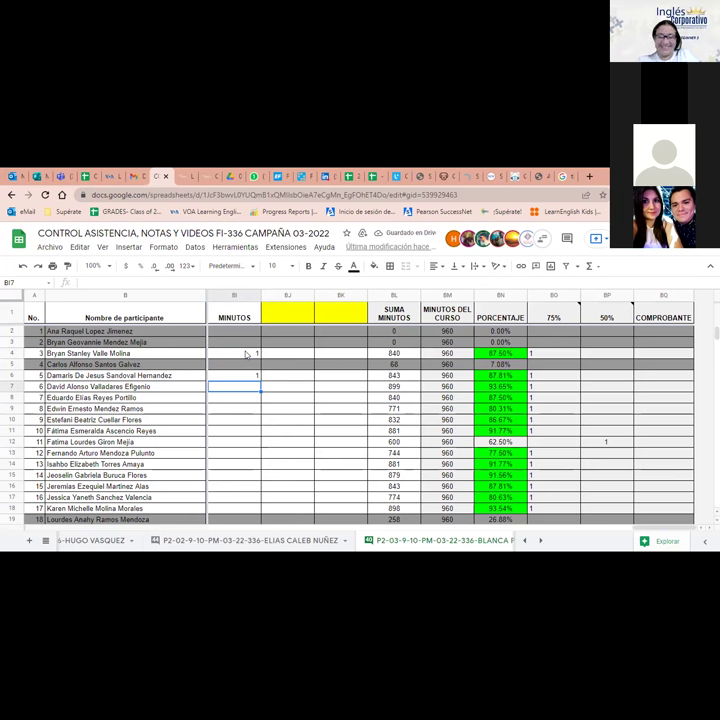
Step: Record the MINUTOS values for participants 6 to 8: 1 in BI7, 0 in BI8 and 1 in BI9
type("1")
key("Return")
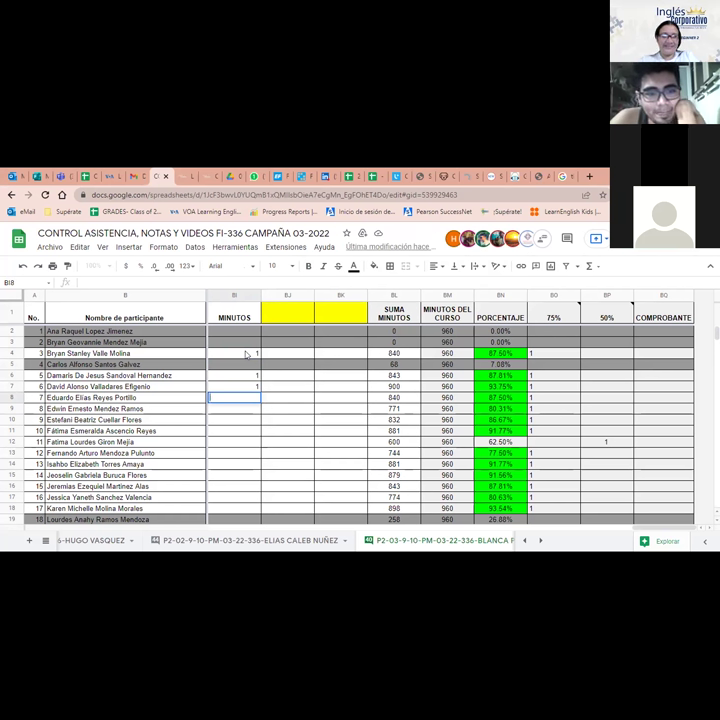
type("0")
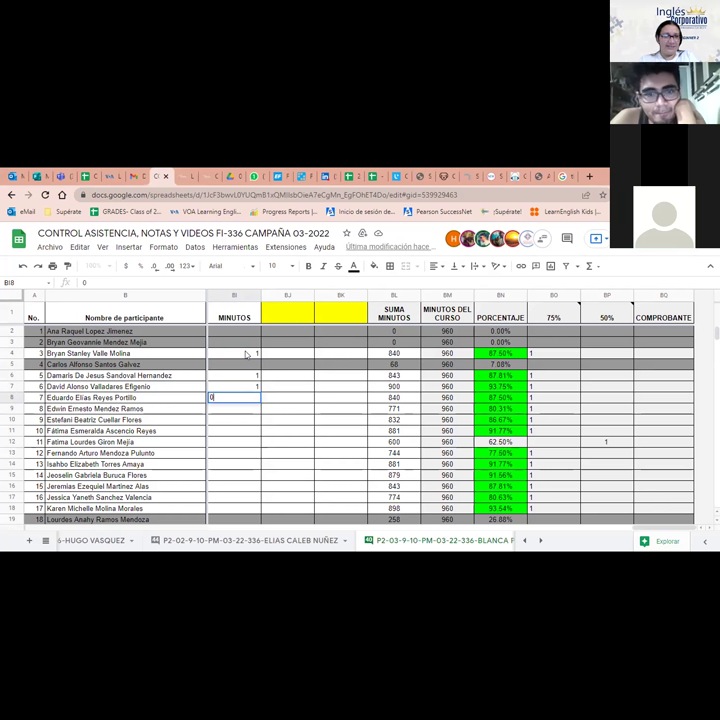
key("Return")
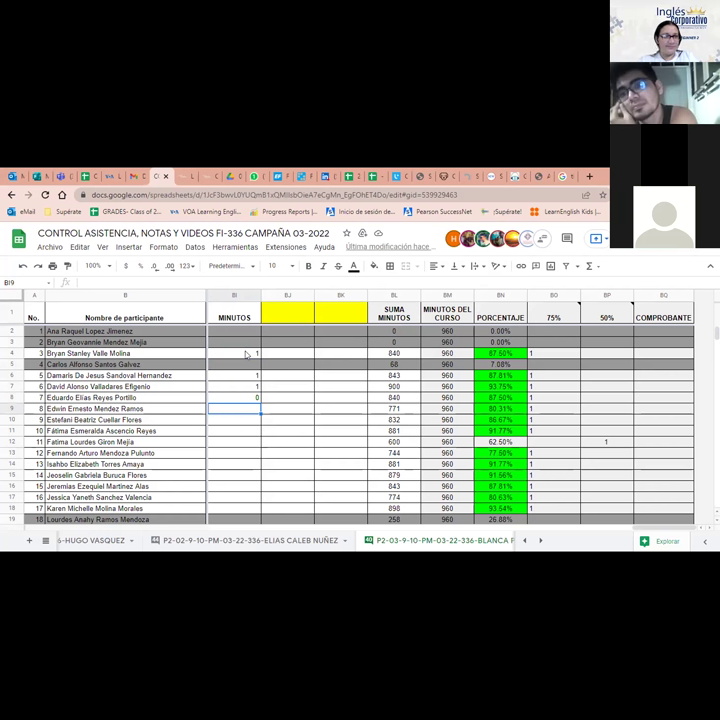
type("1")
key("Return")
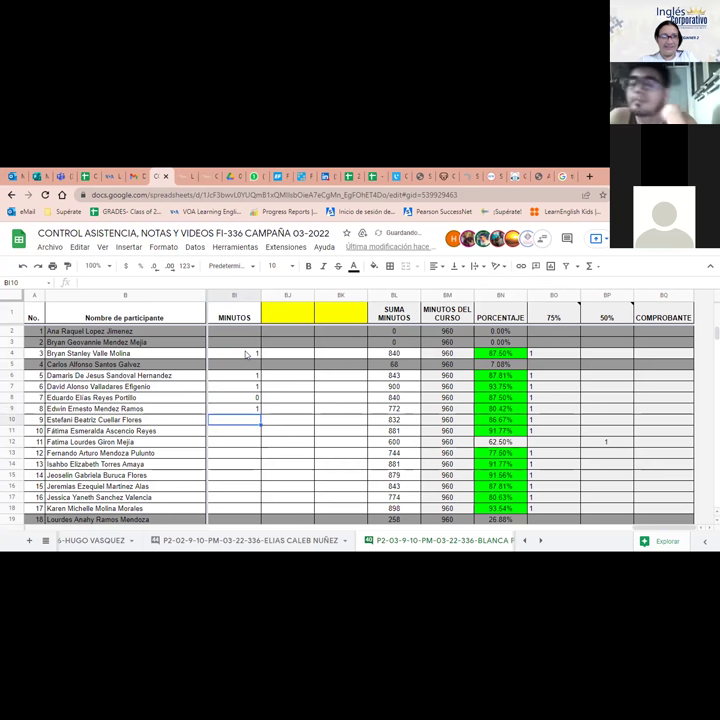
Step: Enter 1 in the MINUTOS column for participants 9 to 11 (BI10 to BI12)
scroll(252, 358, "down", 3)
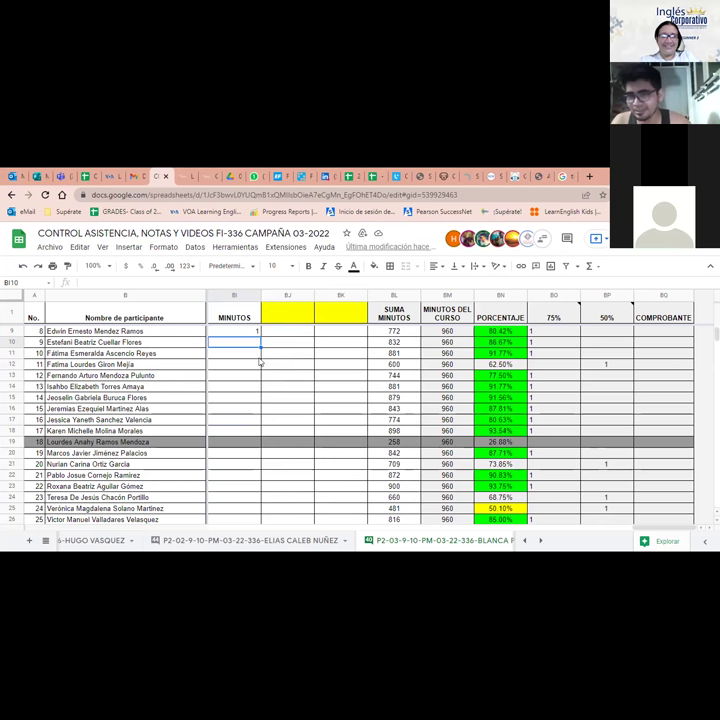
type("1")
key("Return")
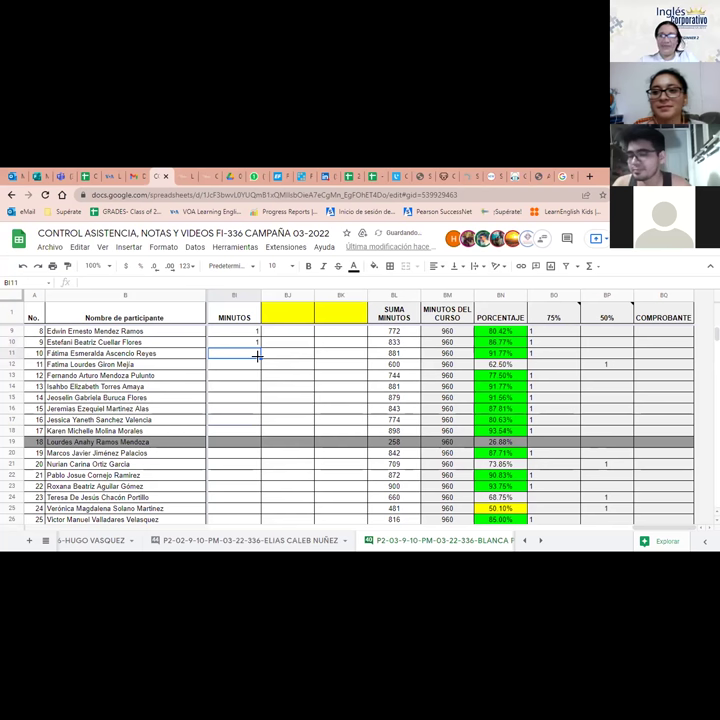
type("1")
key("Return")
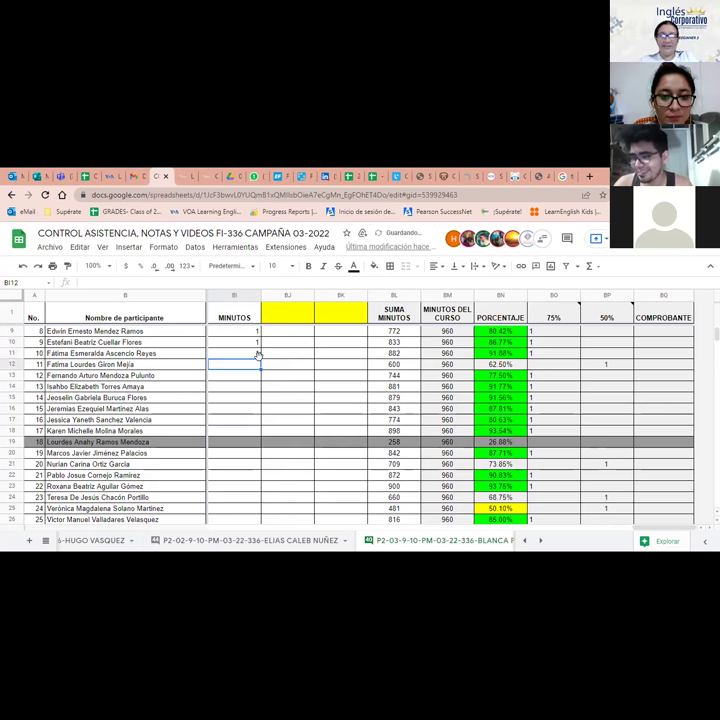
type("1")
key("Return")
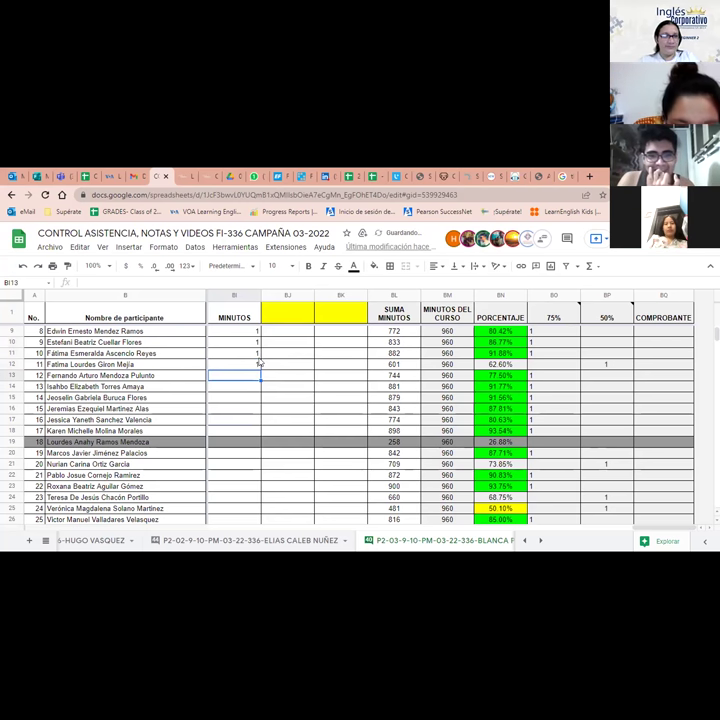
Step: Enter 1 in the MINUTOS column for participants 12 to 15 (BI13 to BI16)
type("1")
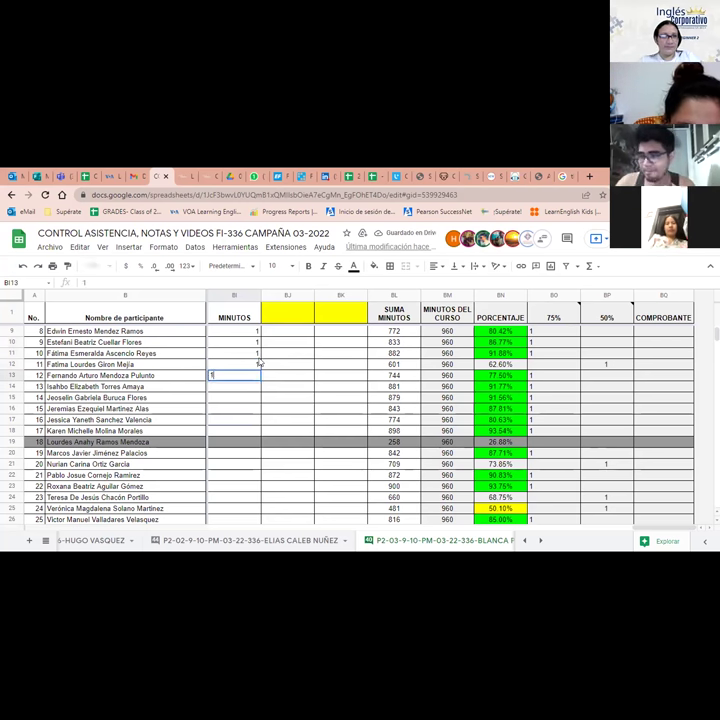
key("Return")
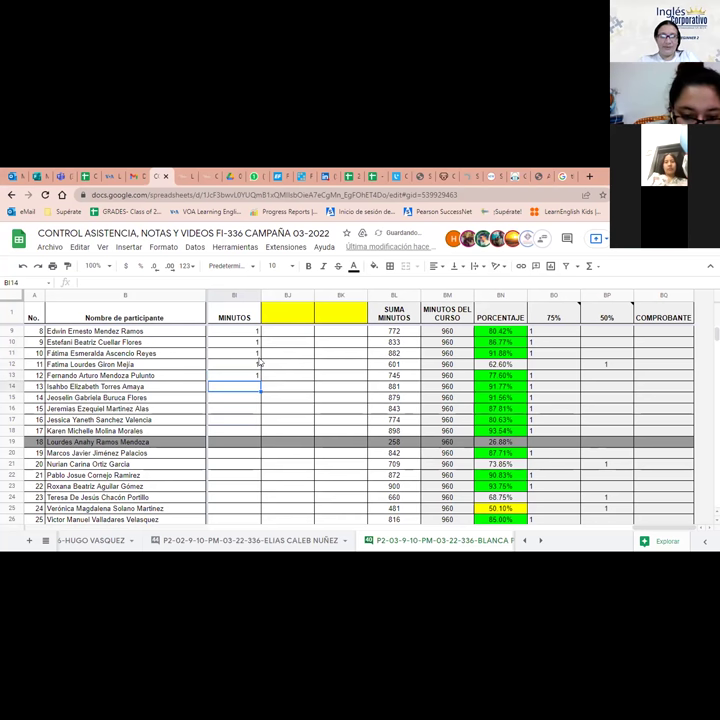
type("1")
key("Return")
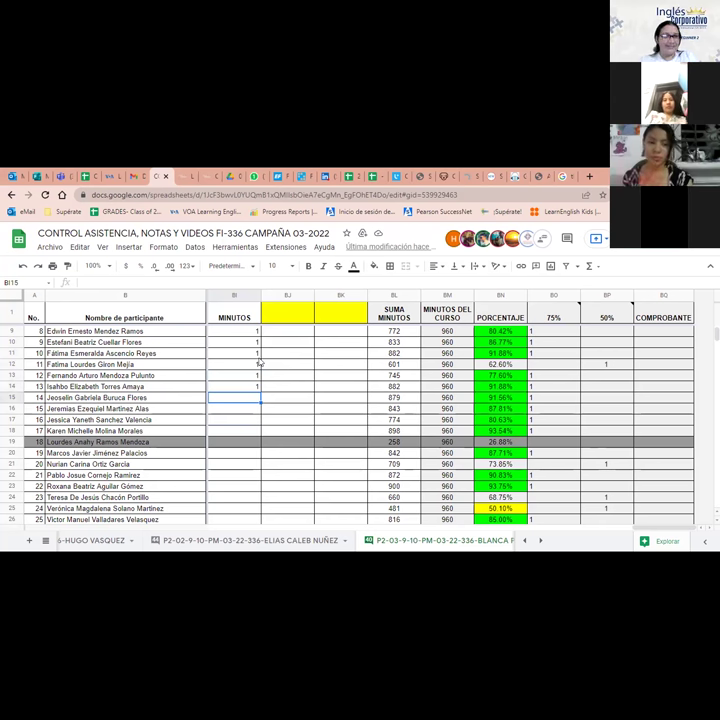
type("1")
key("Return")
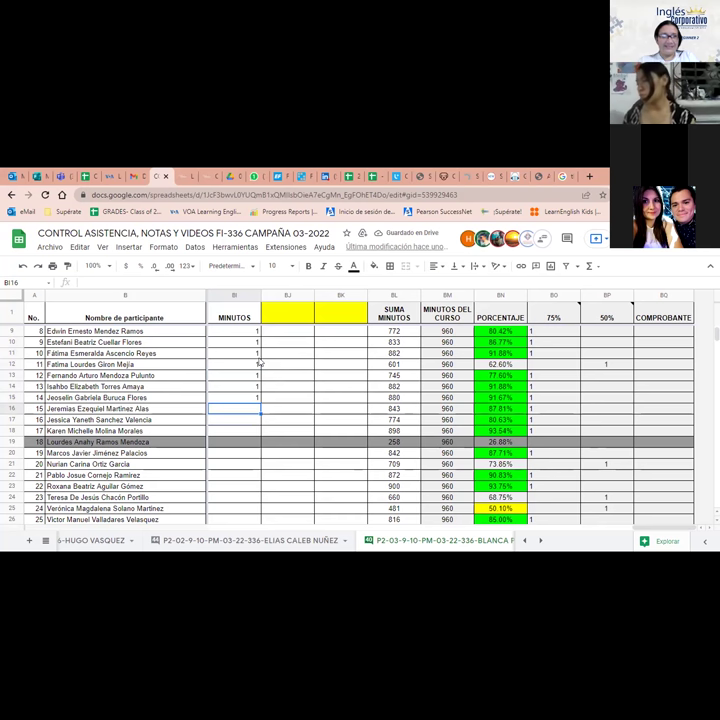
type("1")
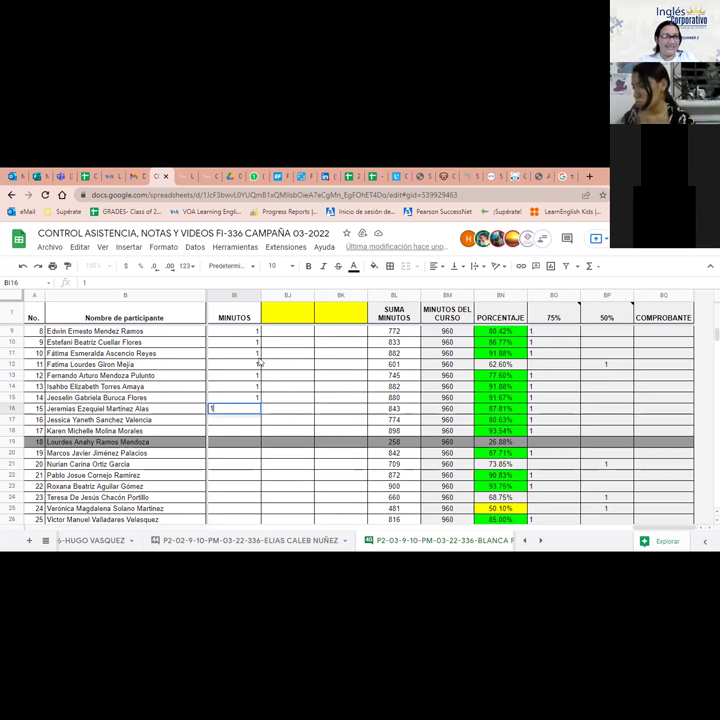
key("Return")
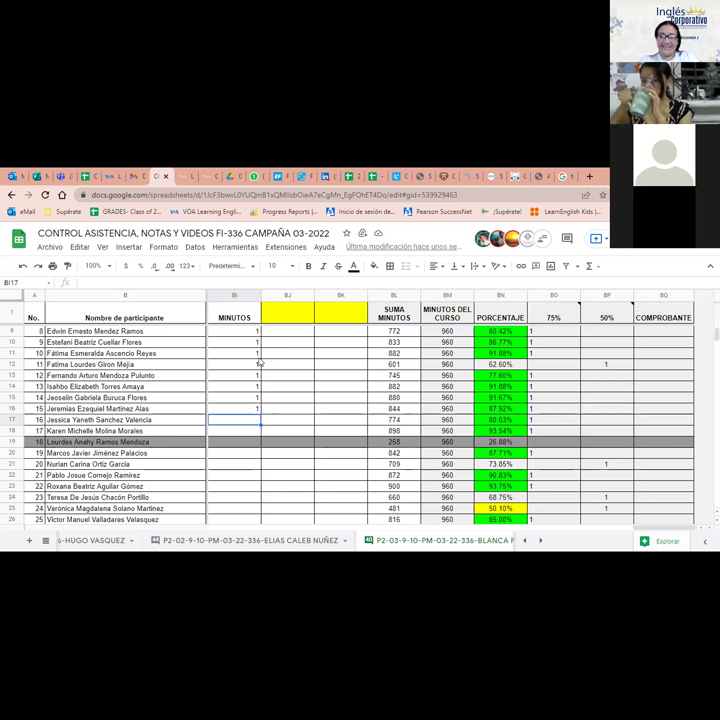
Step: Record 0 in MINUTOS for participant 16 (BI17) and 1 for participant 17 (BI18)
type("0")
key("Return")
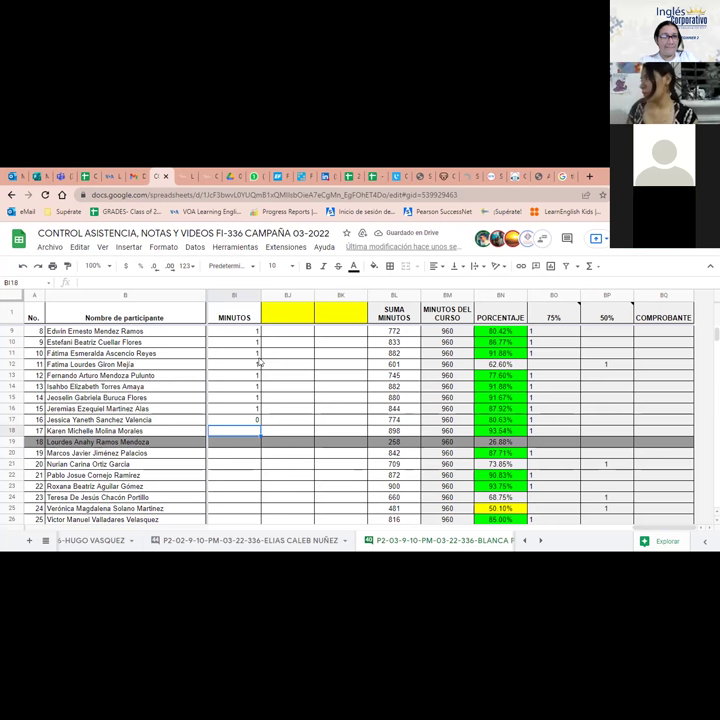
type("1")
key("Return")
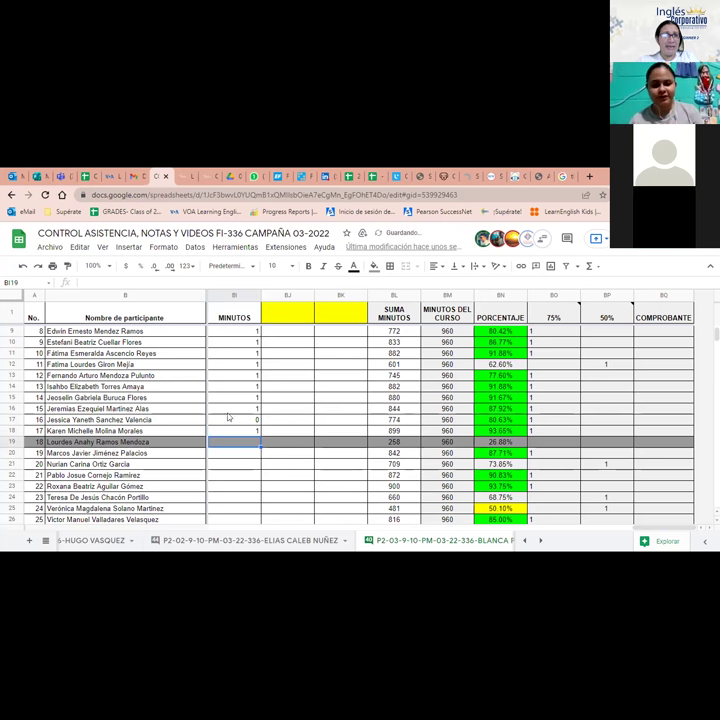
Step: Correct the MINUTOS value of participant 16 in BI17 to 1
left_click(255, 420)
key("Delete")
type("1")
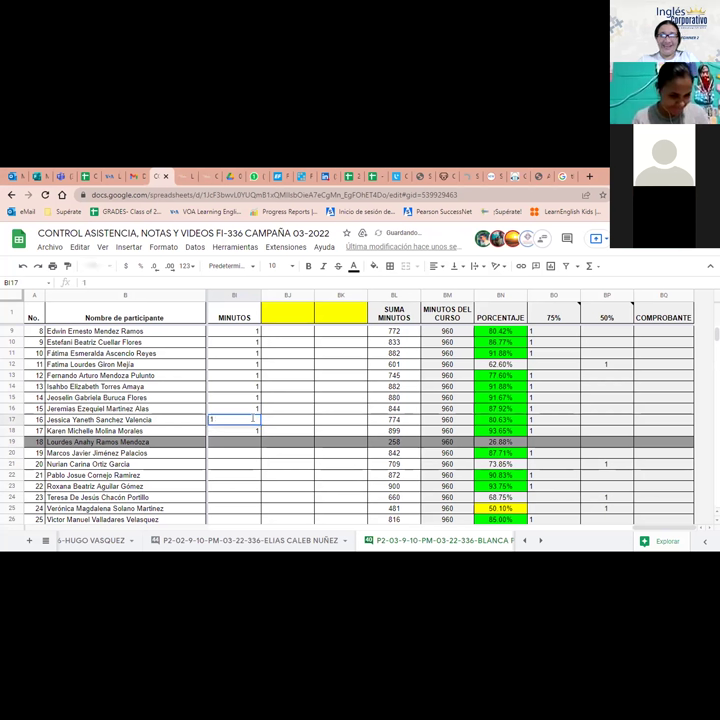
key("Return")
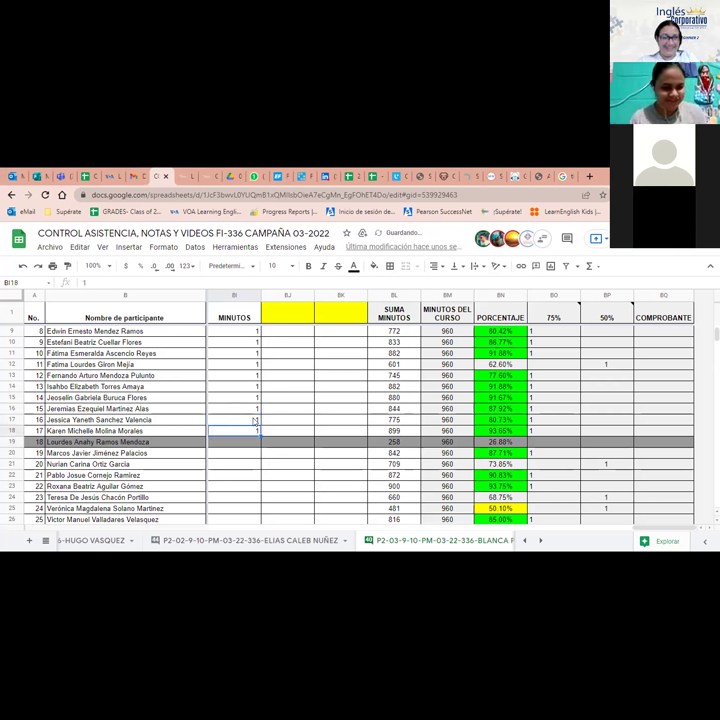
Step: Skip the greyed-out participant 18, enter 0 in MINUTOS for participant 19 (BI20) and correct it to 1
key("Return")
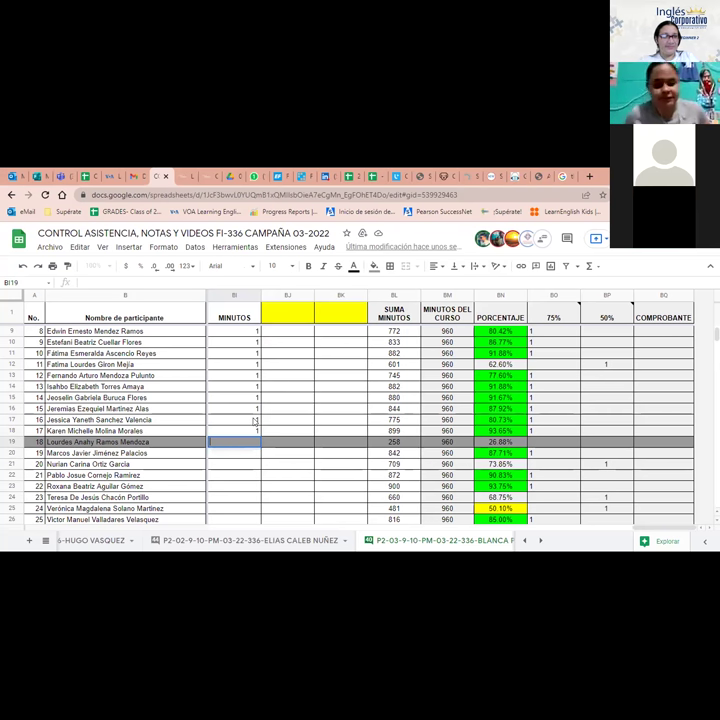
key("Return")
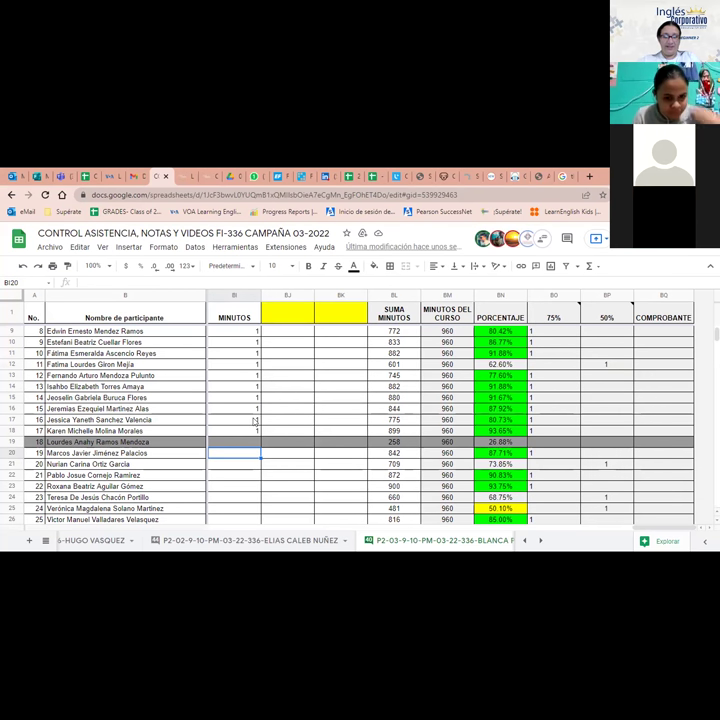
type("0")
key("Return")
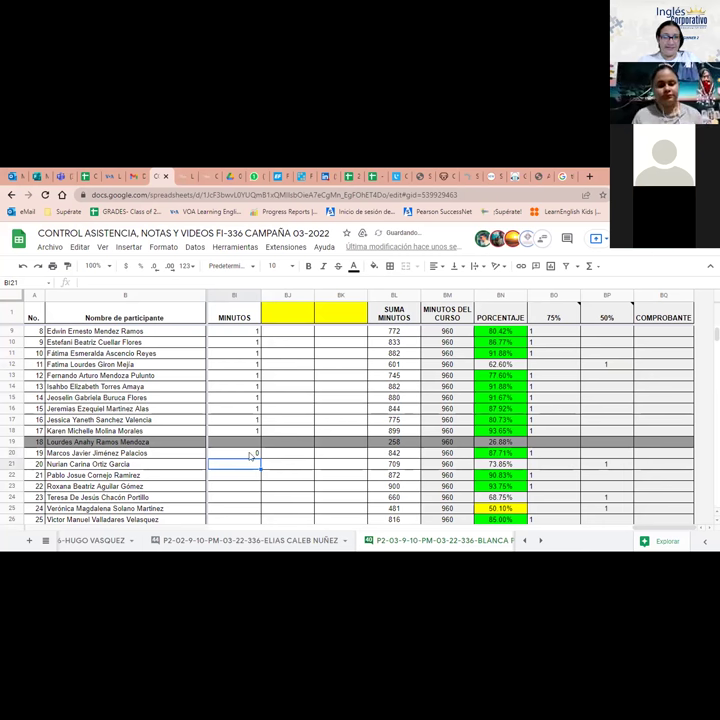
left_click(250, 454)
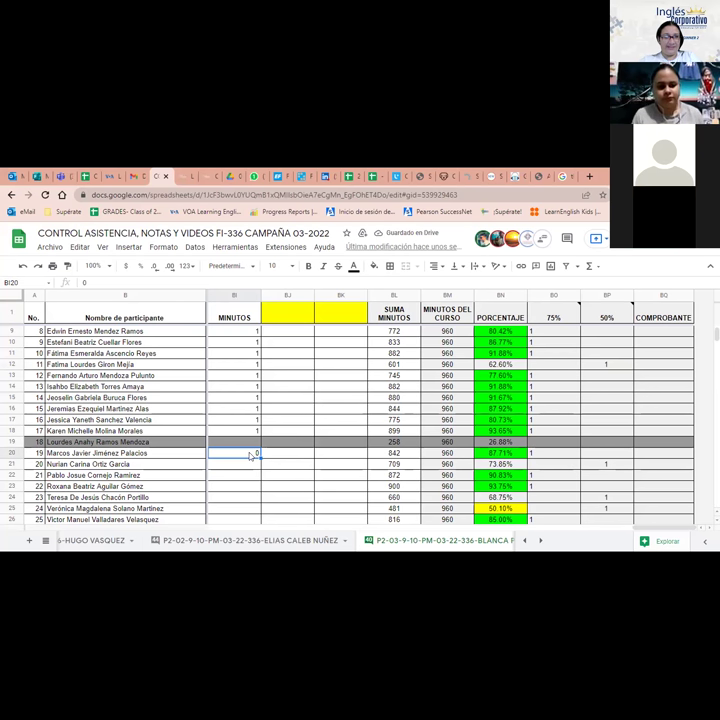
type("1")
key("Return")
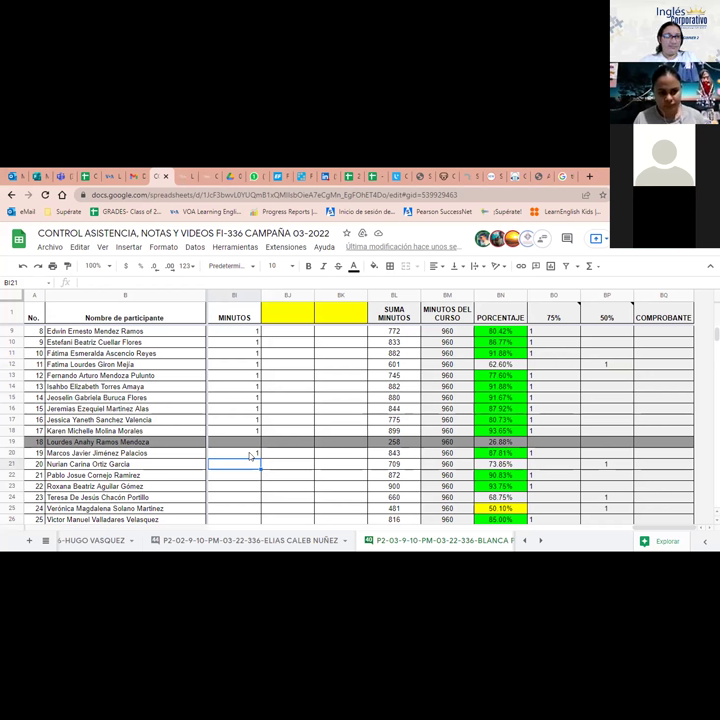
Step: Enter 0 in the MINUTOS column for participants 20 and 21 (BI21 and BI22)
type("0")
key("Return")
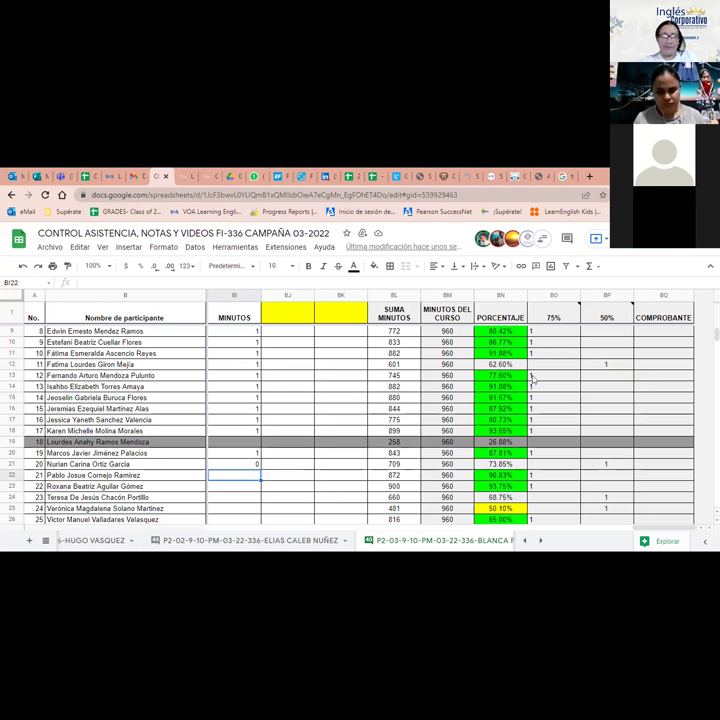
type("0")
key("Return")
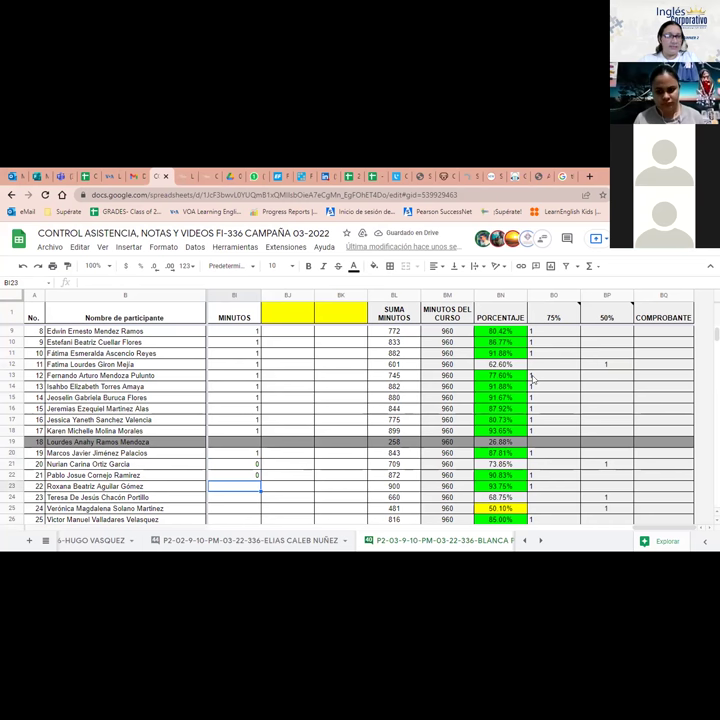
Step: Enter 1 in the MINUTOS column for participants 22 to 24 (BI23 to BI25)
type("1")
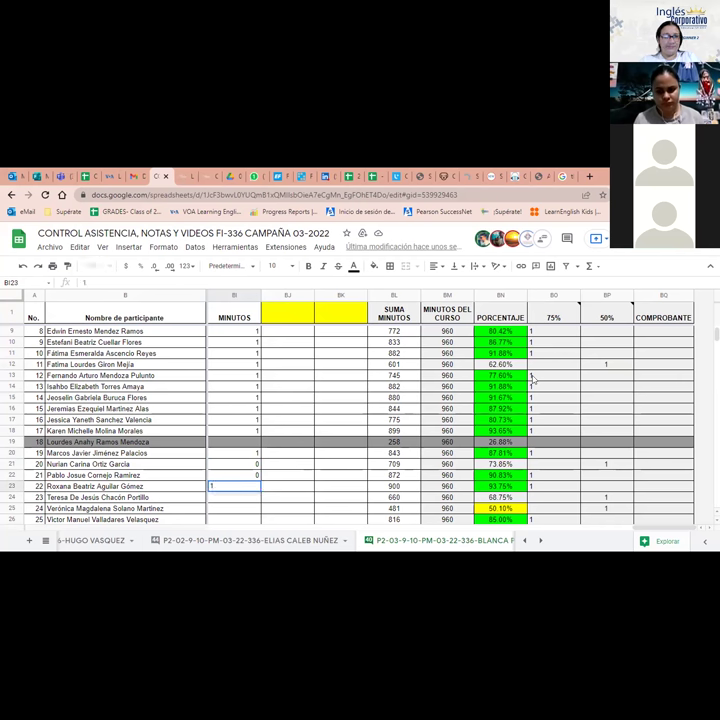
key("Return")
type("1")
key("Return")
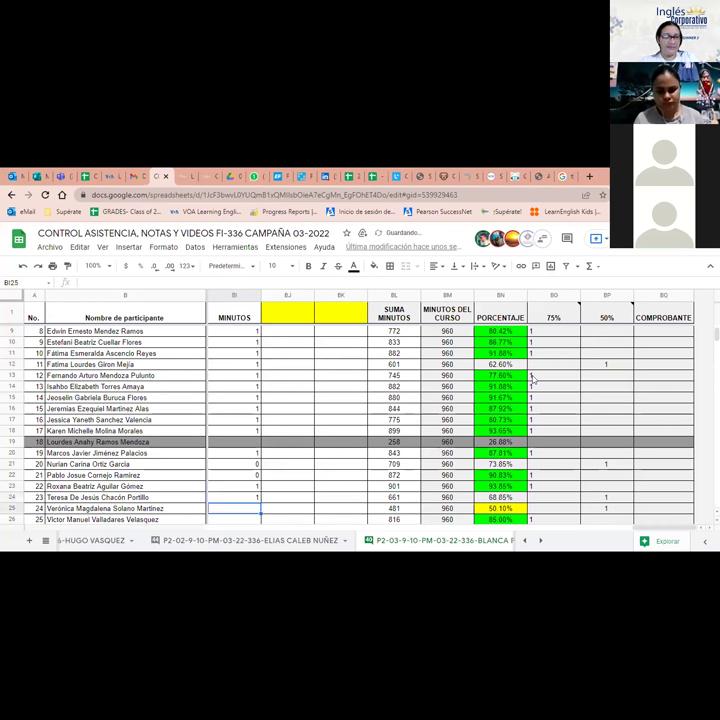
type("1")
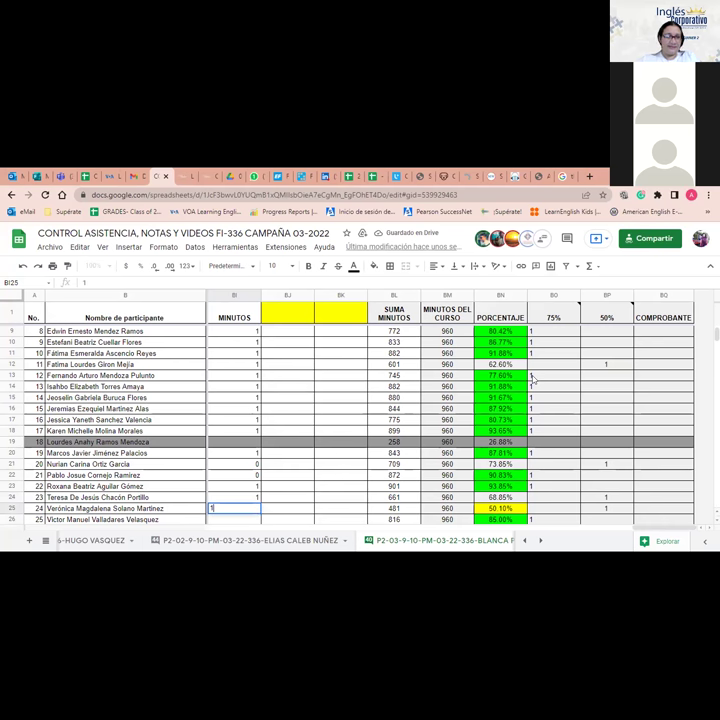
key("Return")
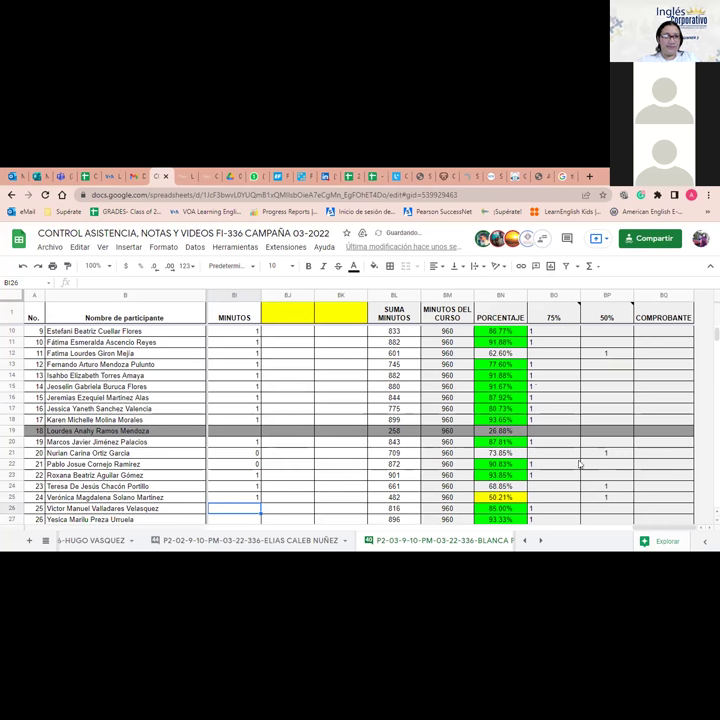
Step: Enter 1 in the MINUTOS column for participants 25 and 26 (BI26 and BI27)
scroll(394, 449, "down", 2)
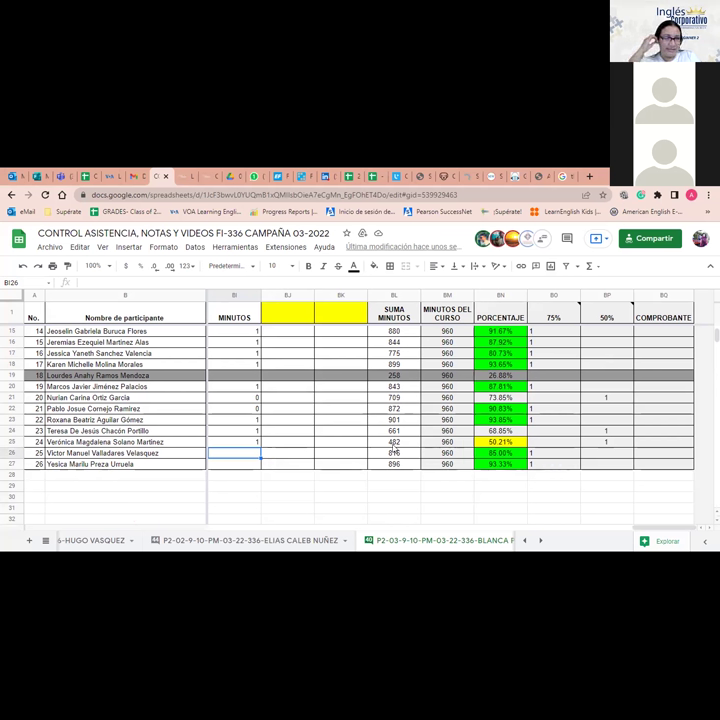
type("1")
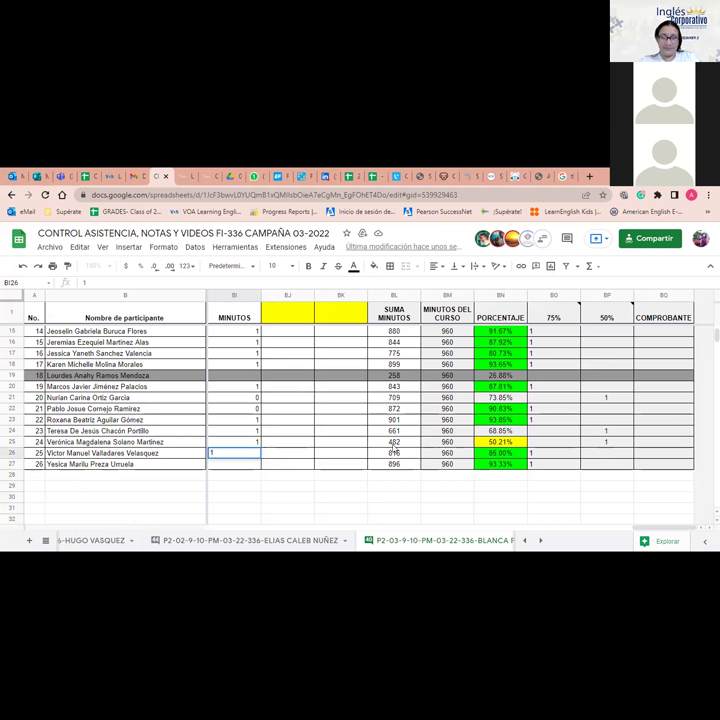
key("Return")
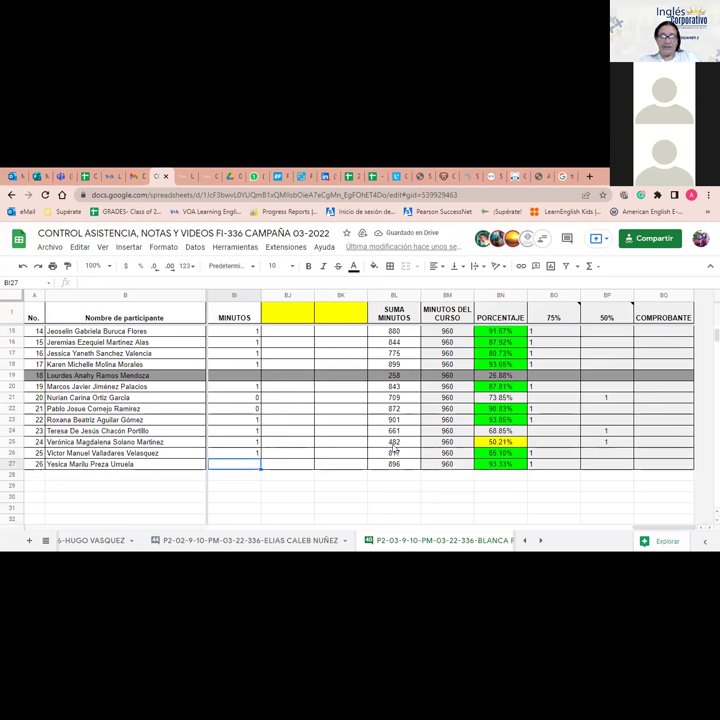
type("0")
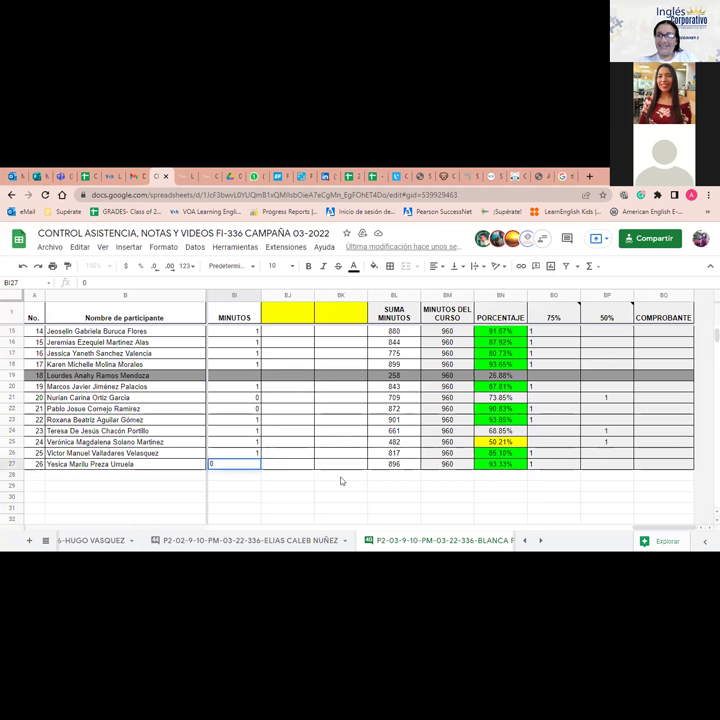
key("Escape")
type("1")
left_click(287, 497)
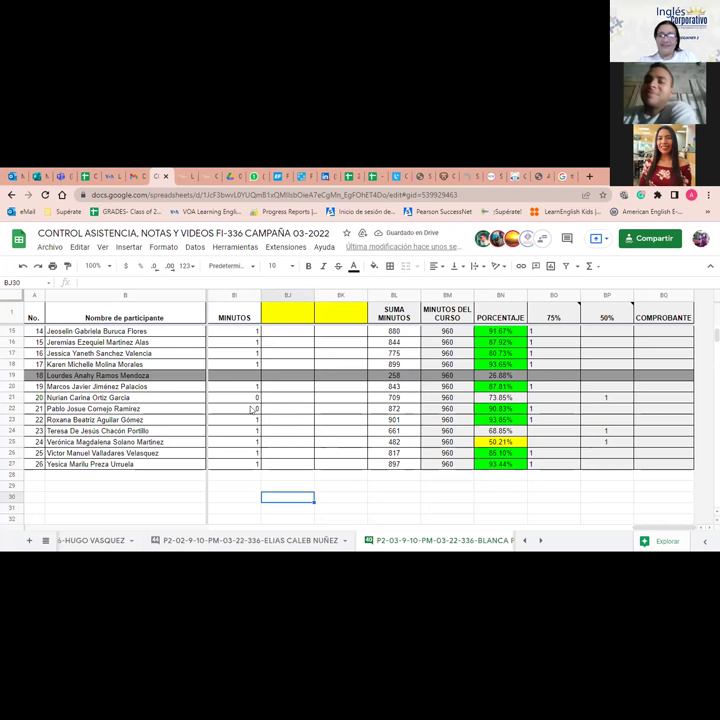
Step: Correct the MINUTOS value of participant 21 in BI22 to 1
left_click(251, 409)
type("1")
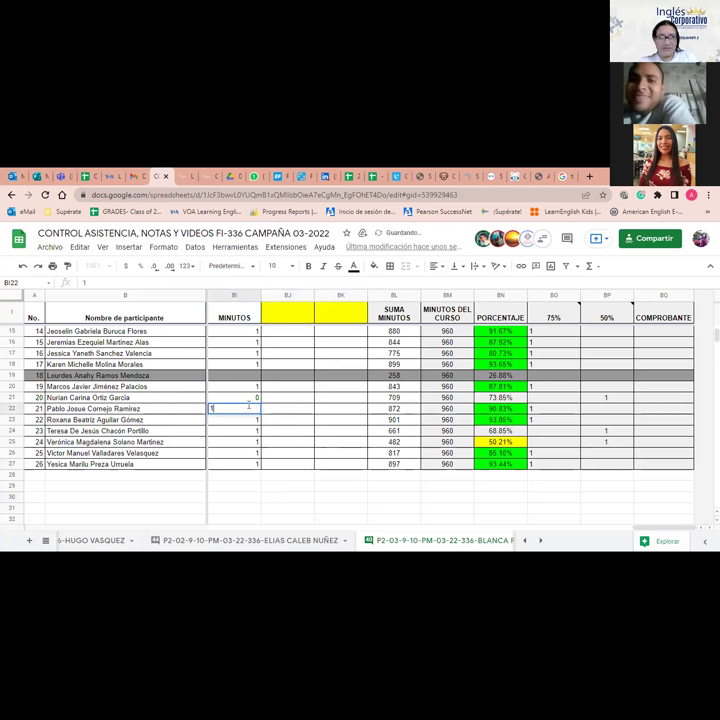
left_click(229, 442)
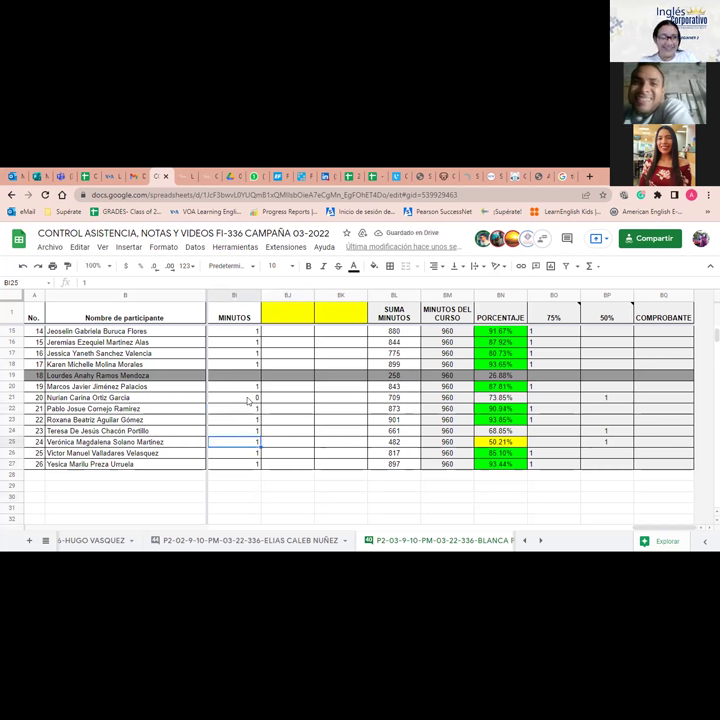
Step: Correct the MINUTOS value of participant 7 in BI8 to 1
scroll(246, 398, "up", 5)
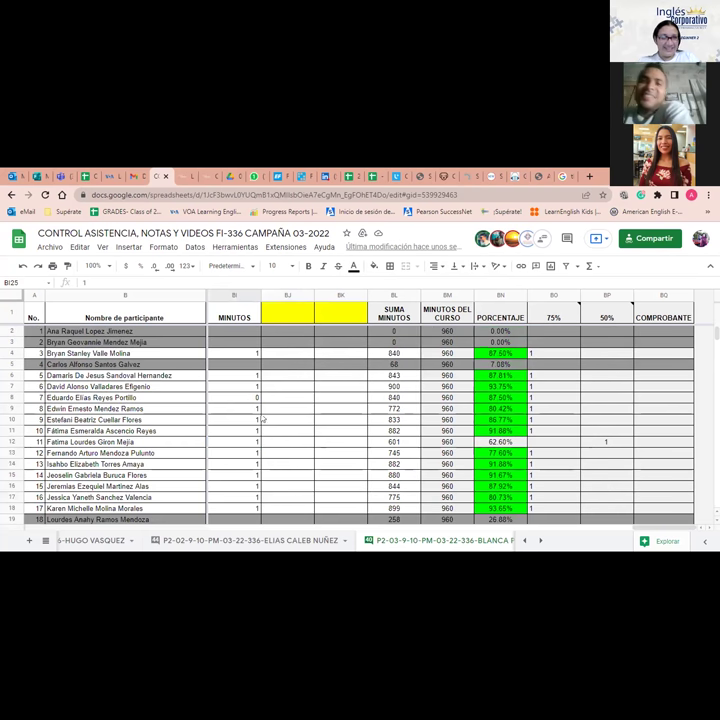
scroll(262, 418, "down", 1)
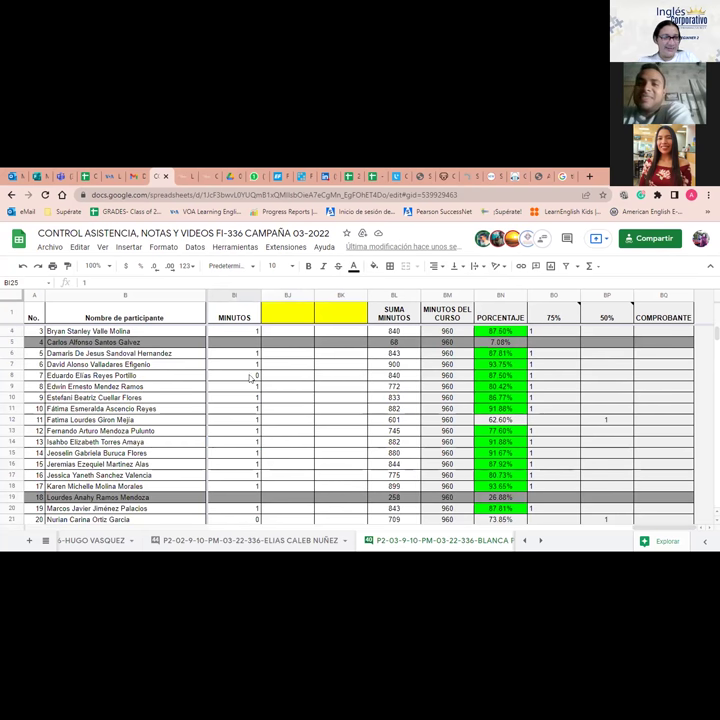
left_click(248, 376)
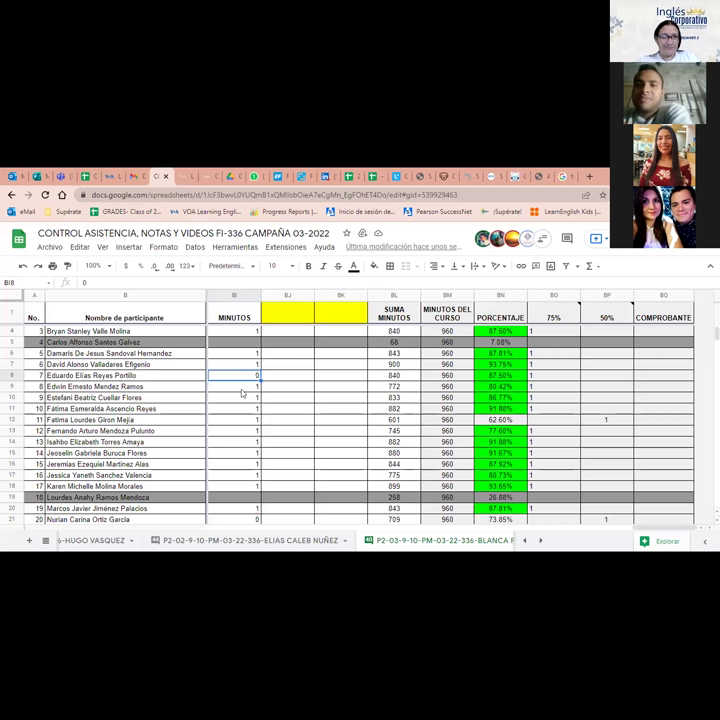
type("1")
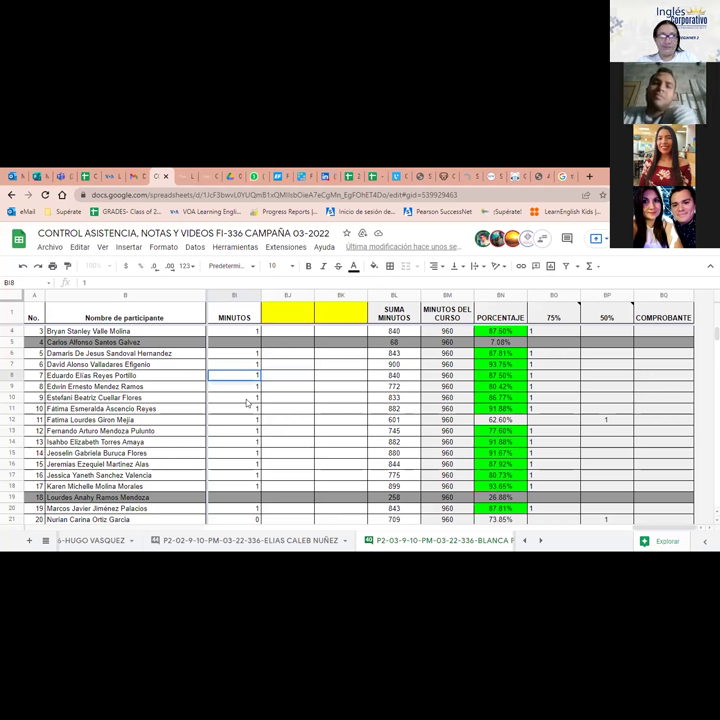
left_click(247, 401)
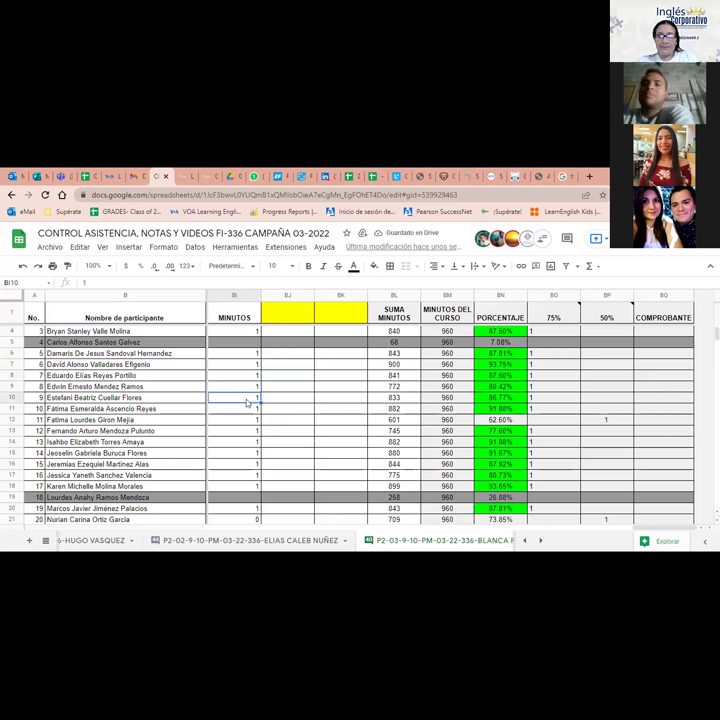